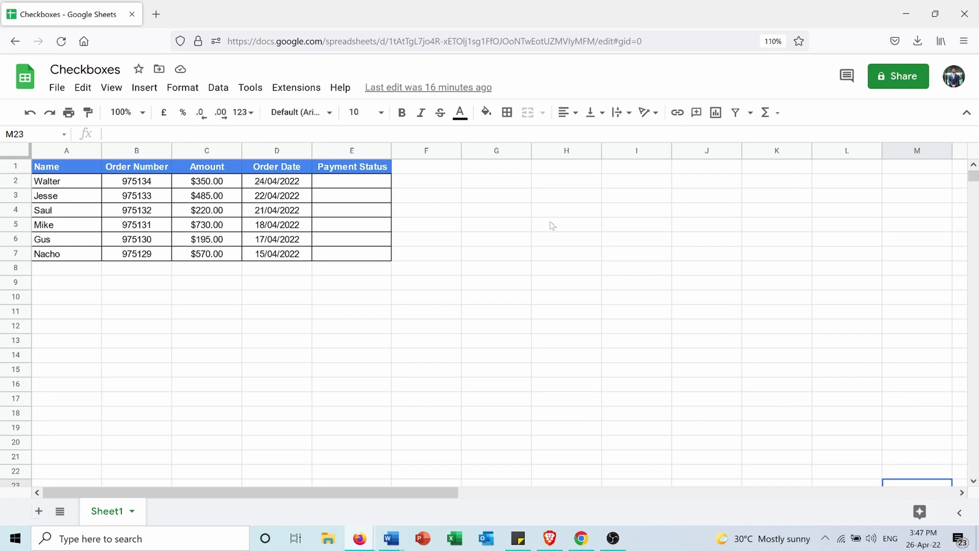
Step: Apply a tick-box data validation rule to Payment Status cells E2:E7
left_click_drag(353, 181, 342, 255)
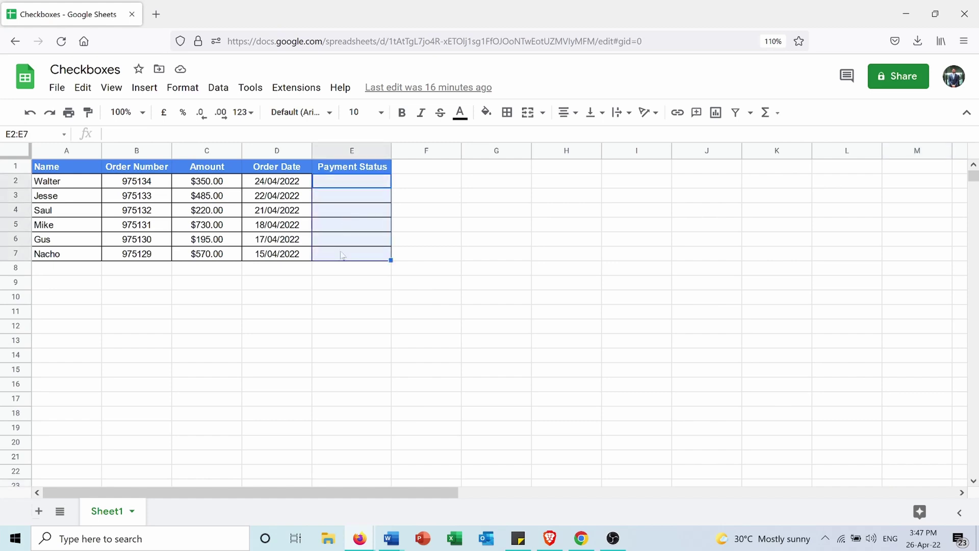
left_click(218, 88)
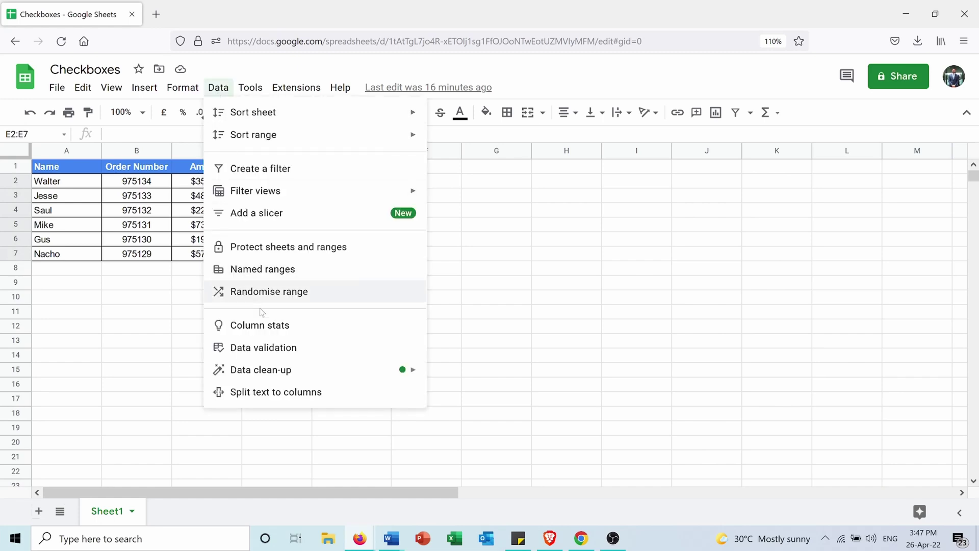
left_click(256, 356)
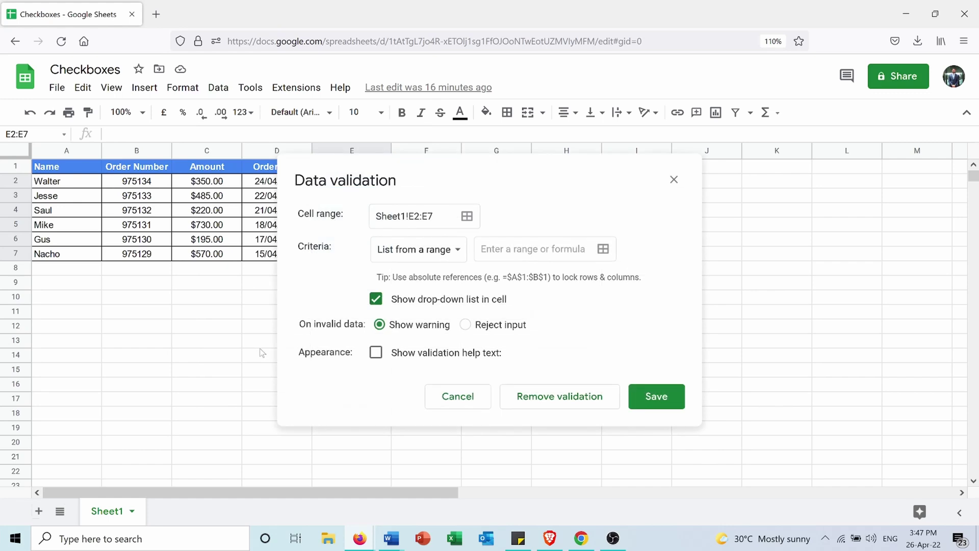
left_click(449, 257)
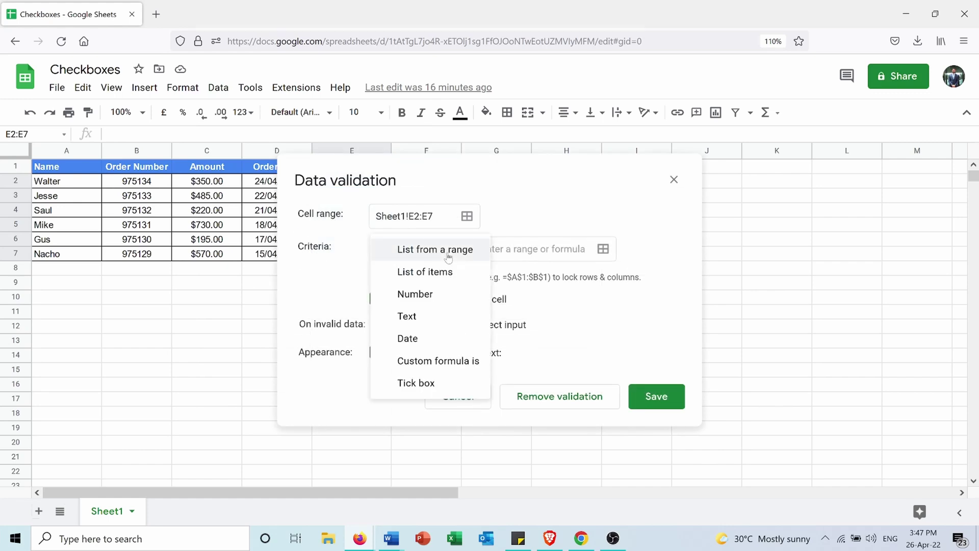
left_click(406, 387)
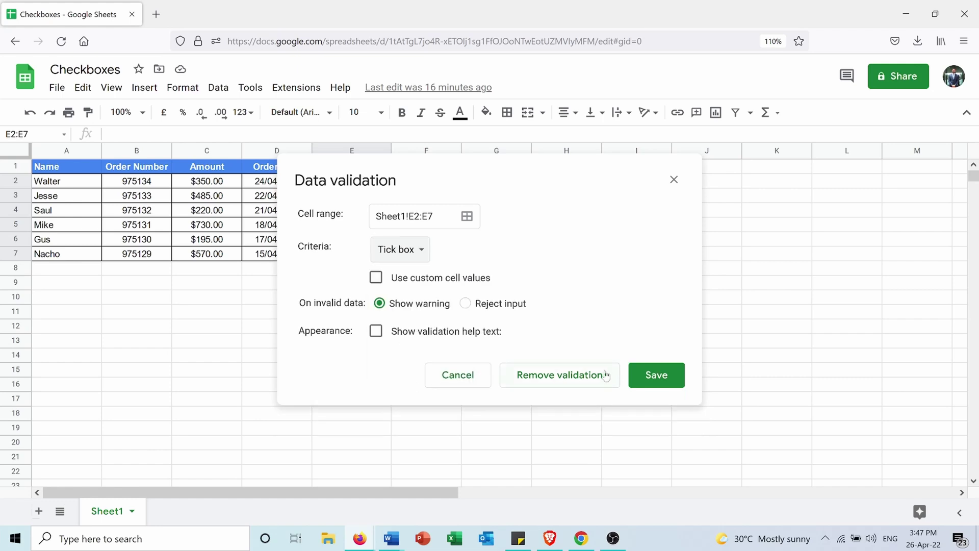
left_click(658, 377)
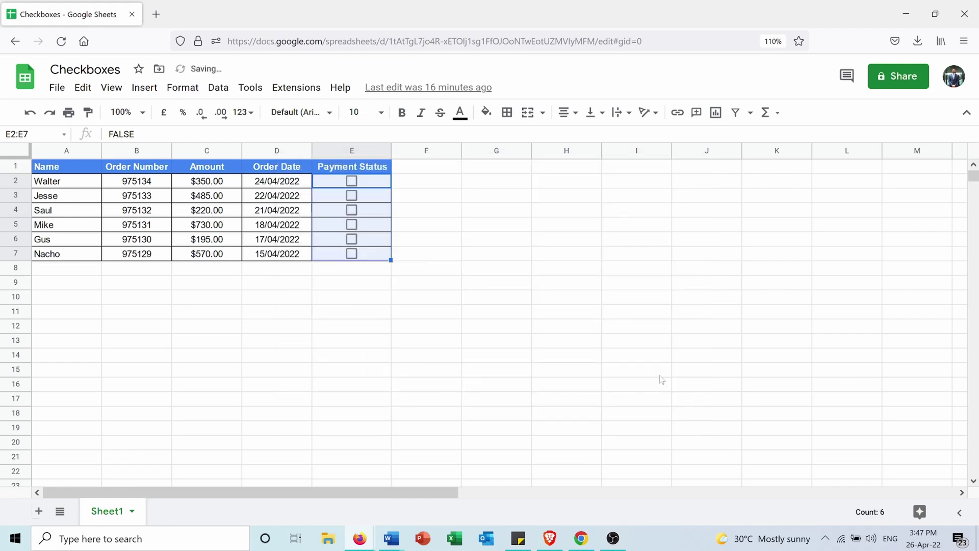
left_click(400, 329)
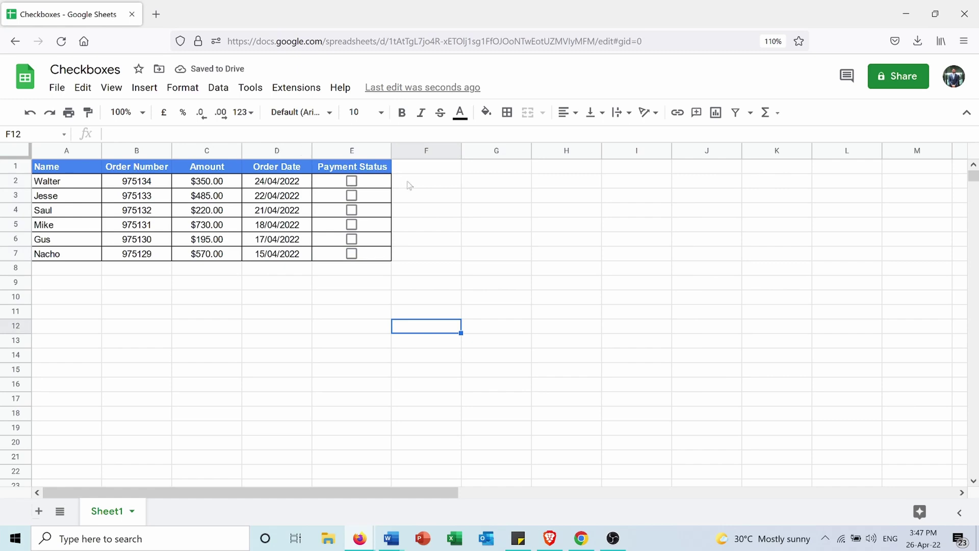
left_click(352, 181)
left_click(352, 181)
left_click(352, 195)
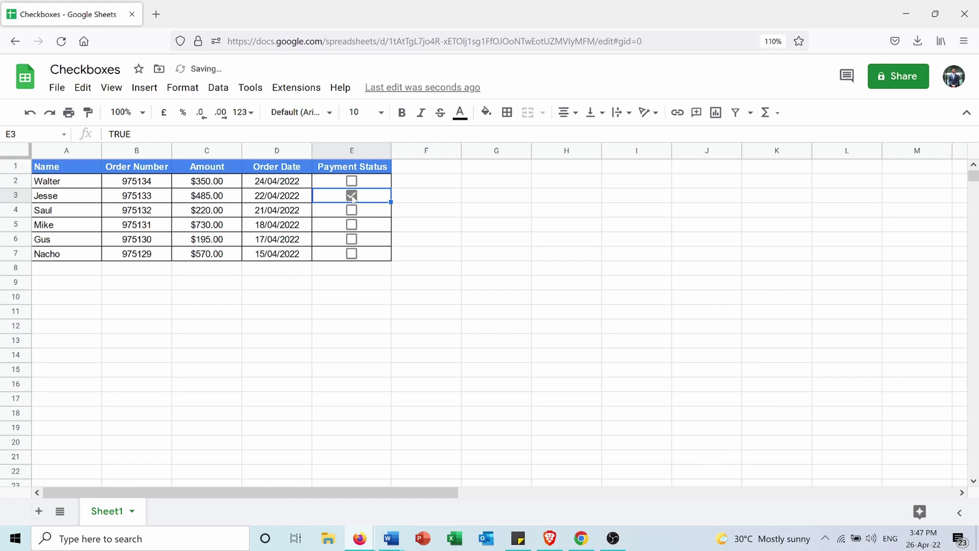
left_click(351, 195)
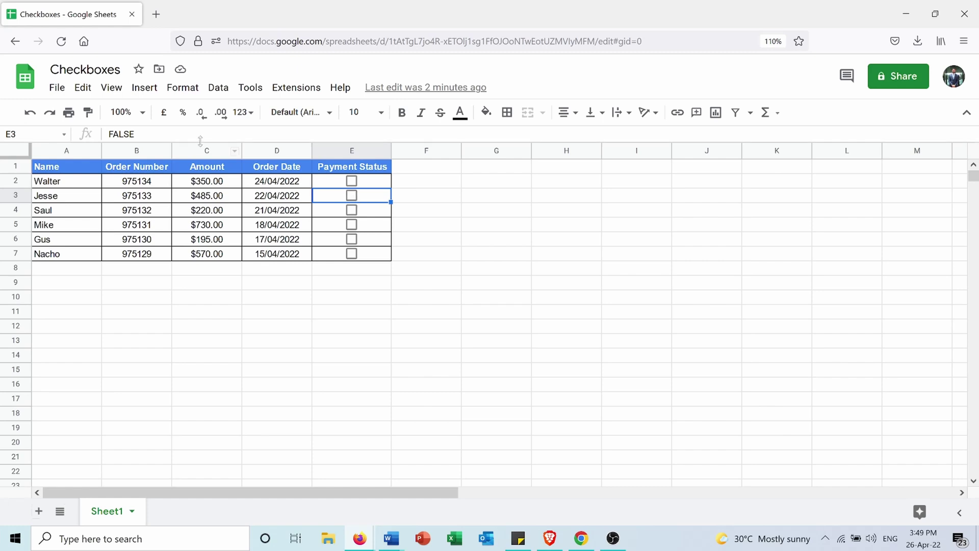
left_click(352, 195)
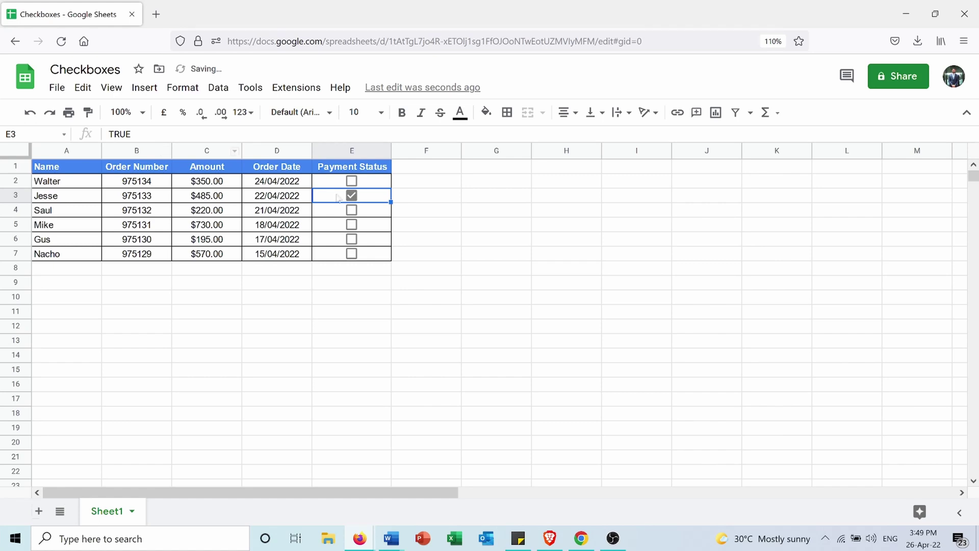
left_click(351, 196)
Step: Give A2:E7 a conditional formatting rule with custom formula =E2= TRUE and green fill
left_click_drag(84, 182, 355, 255)
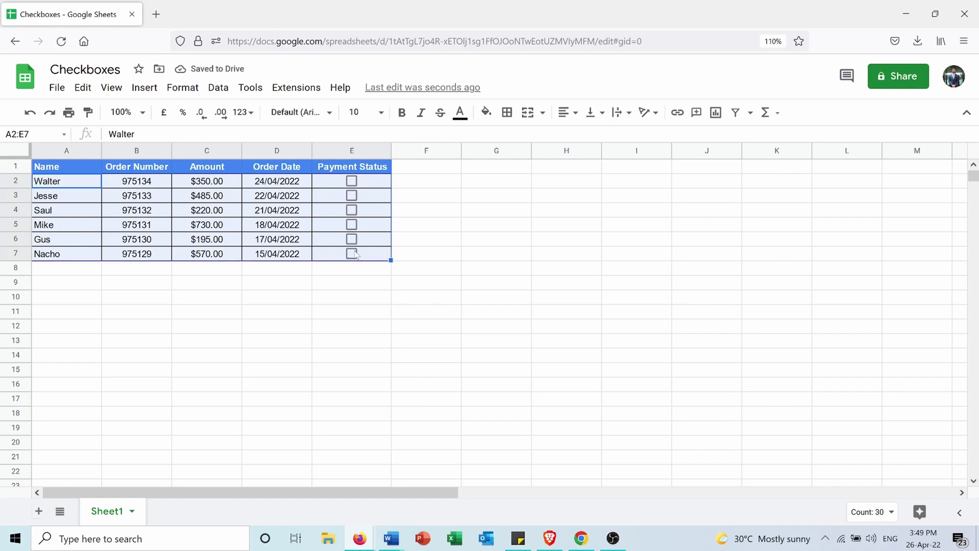
left_click(189, 88)
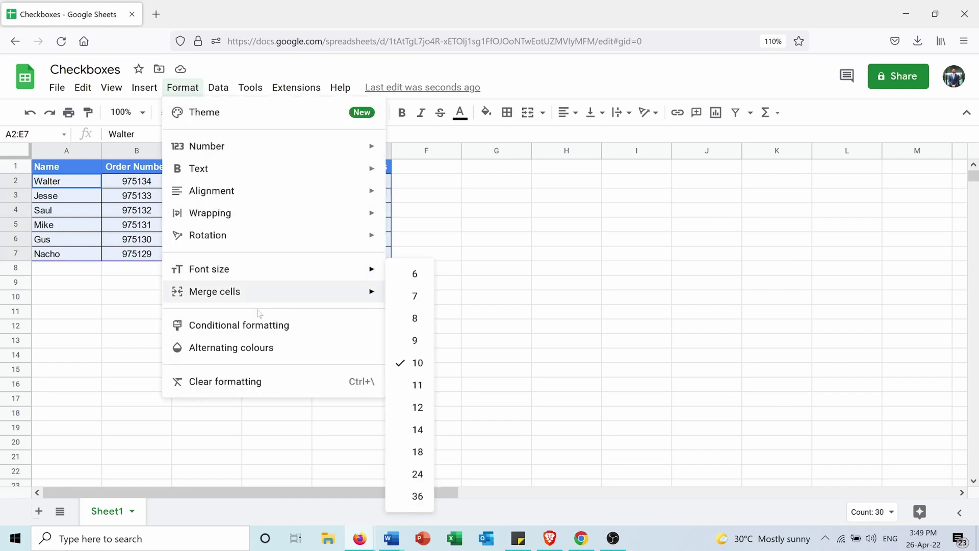
left_click(232, 326)
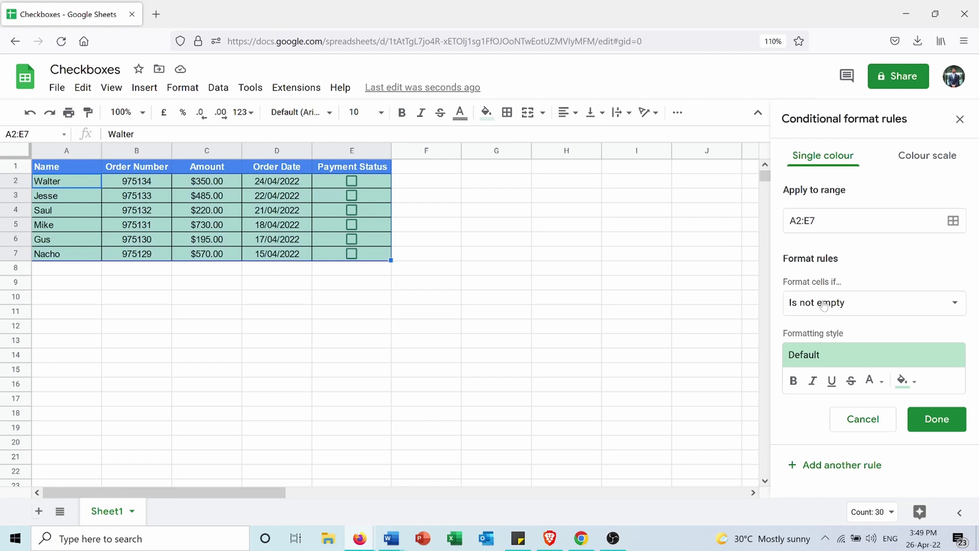
left_click(823, 304)
scroll(919, 327, "down", 2)
scroll(867, 408, "down", 3)
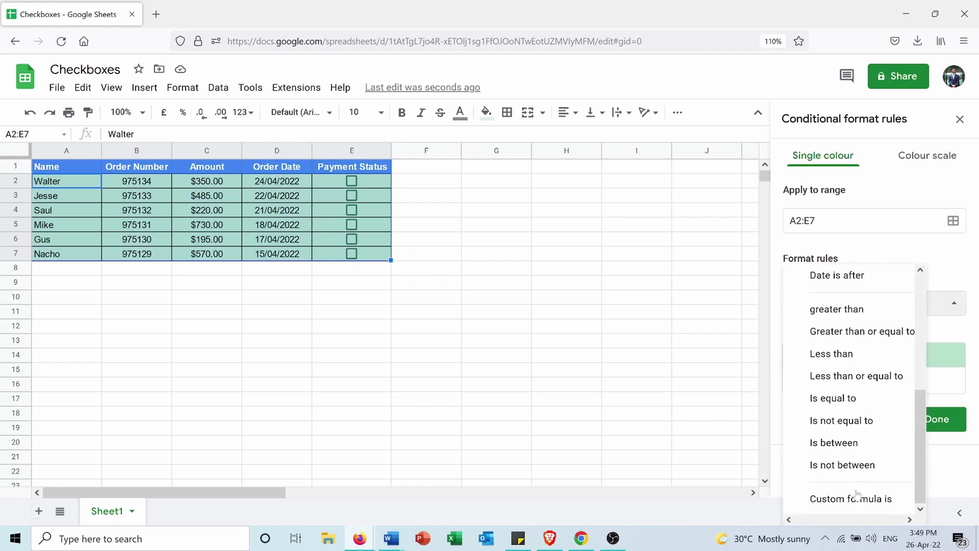
left_click(857, 495)
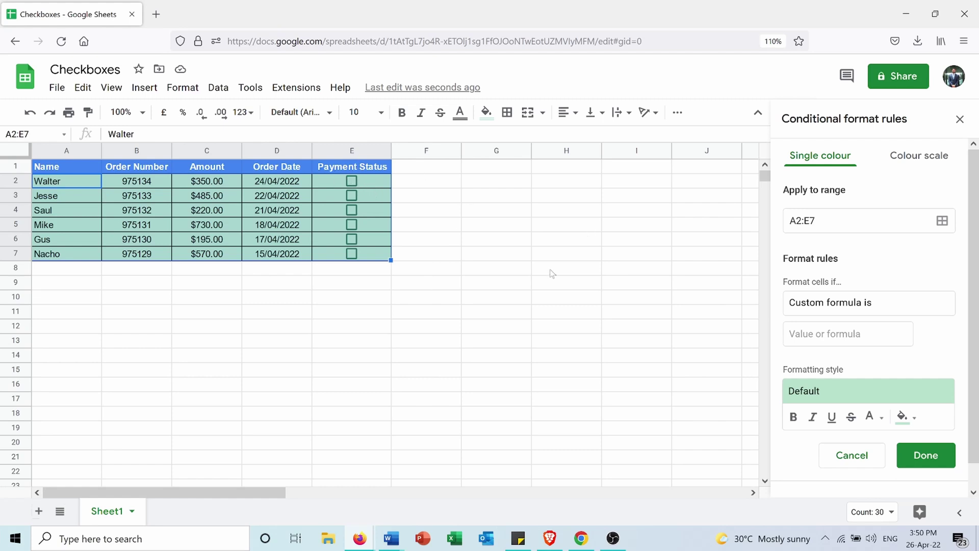
left_click(793, 329)
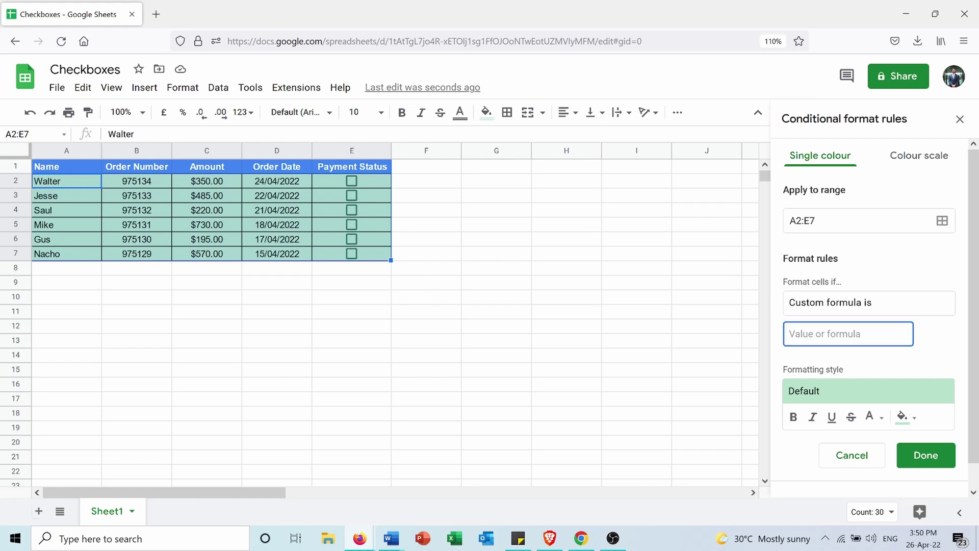
type("=")
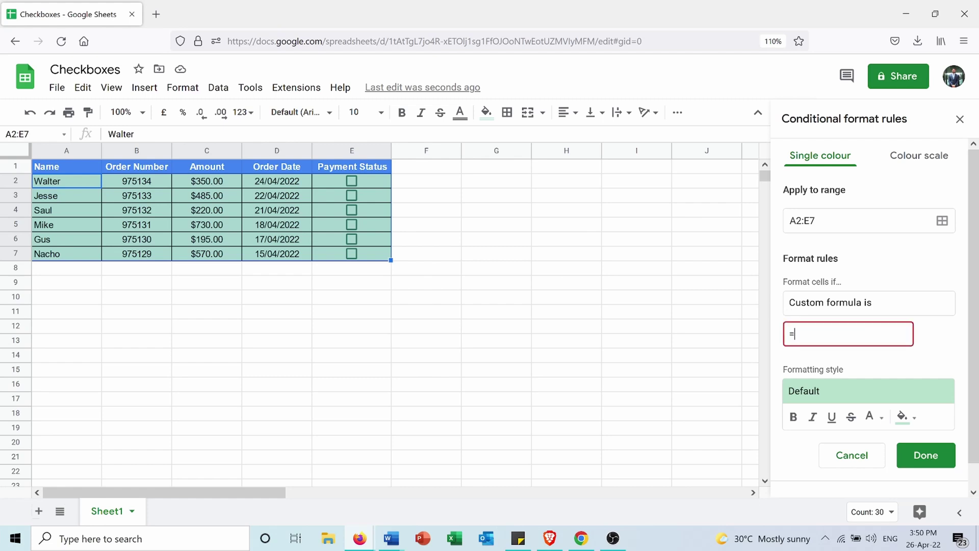
type("E2= TRUE")
left_click(902, 416)
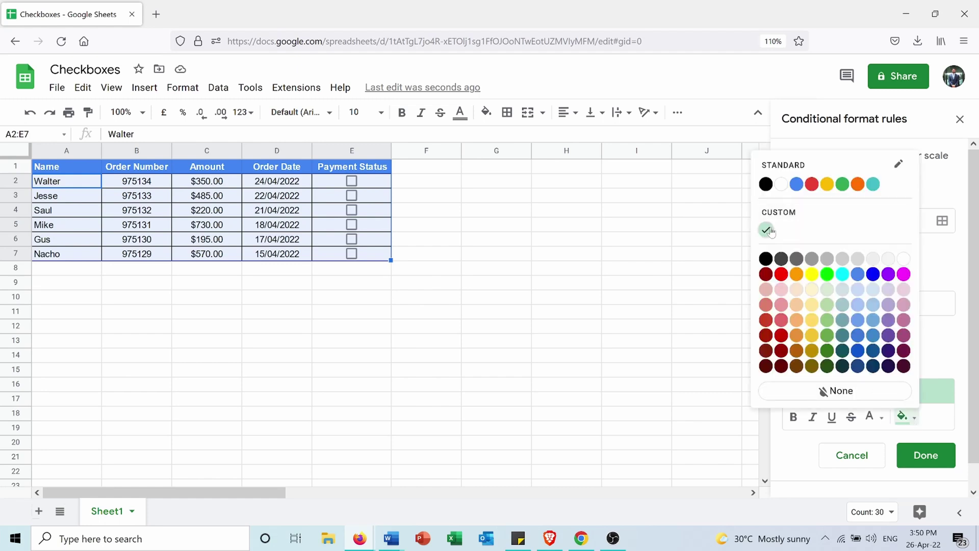
left_click(948, 416)
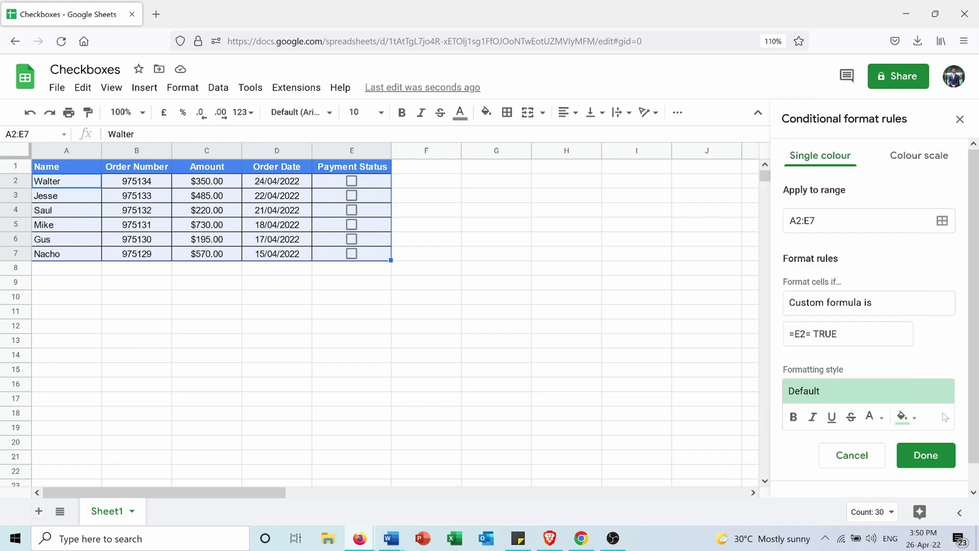
left_click(917, 459)
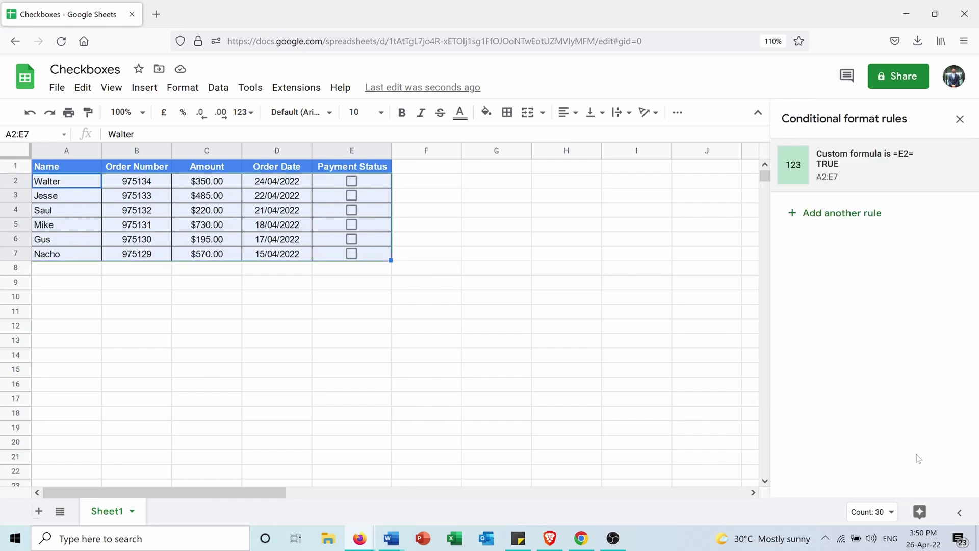
Step: Tick the E2 payment box to test, then open the =E2= TRUE rule for editing
left_click(352, 181)
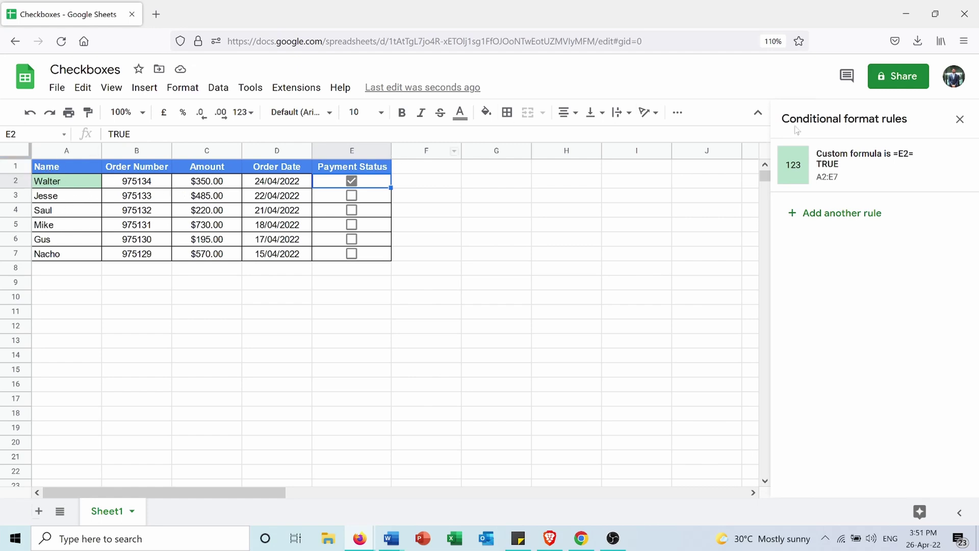
left_click(872, 168)
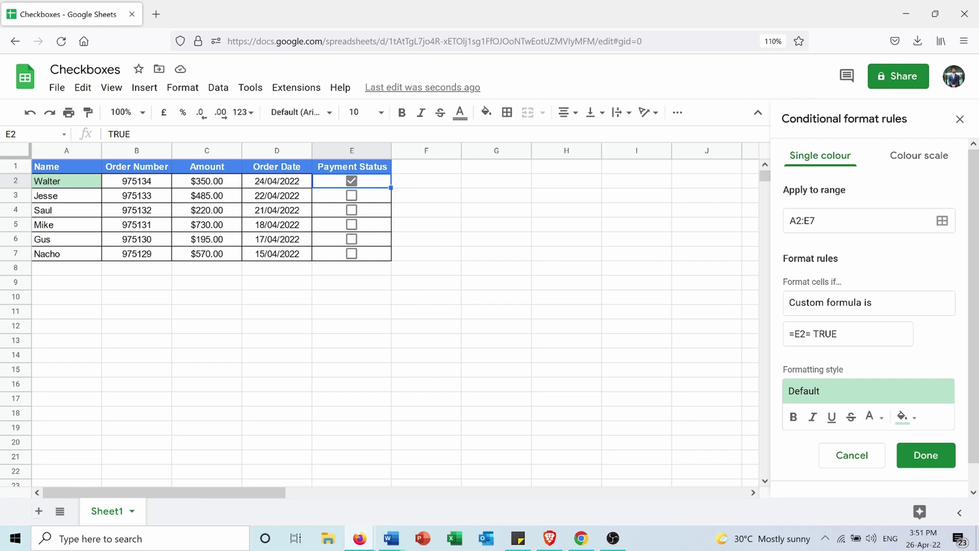
Step: Change the green rule's formula from =E2= TRUE to =$E2= TRUE
left_click(841, 334)
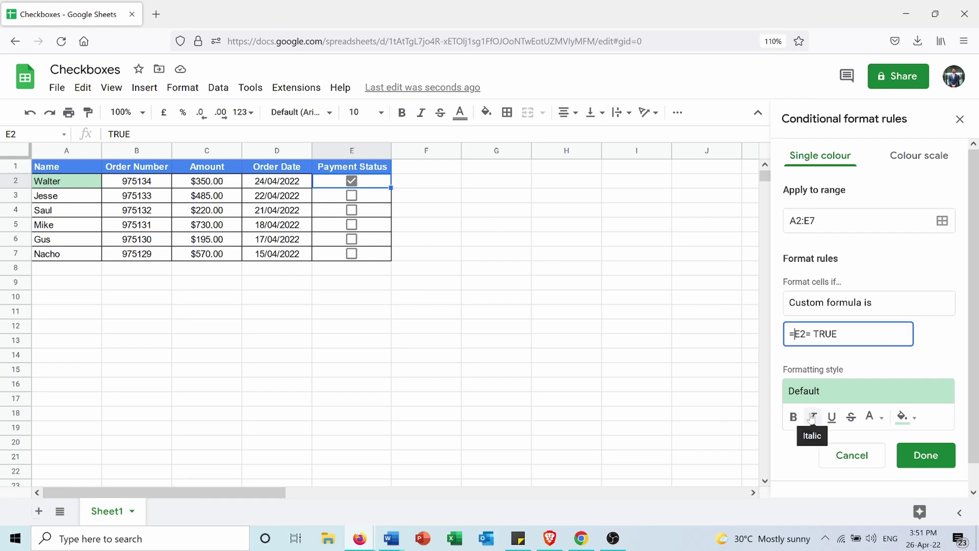
type("$")
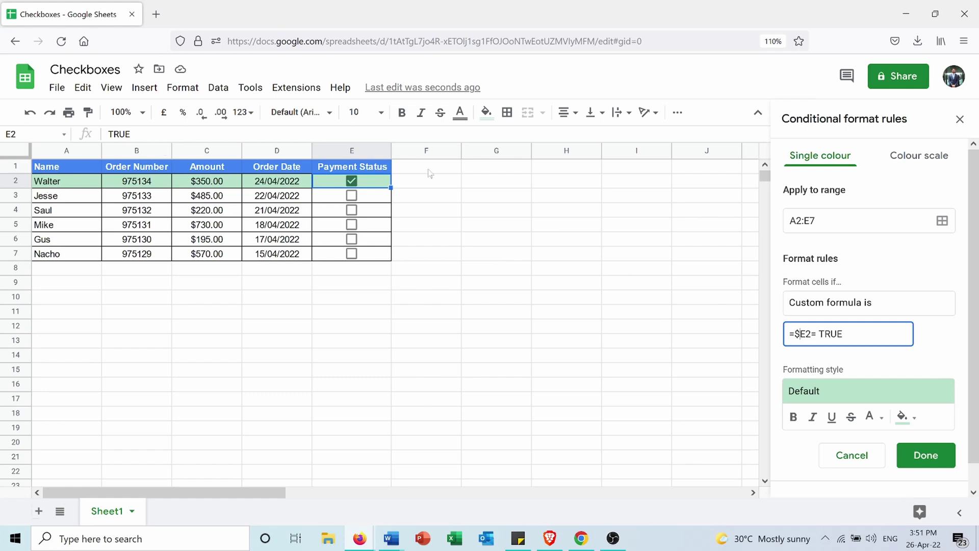
left_click(566, 254)
Step: Test by ticking and unticking the row 4 and 5 payment boxes, then reselect A2:E7
left_click(352, 211)
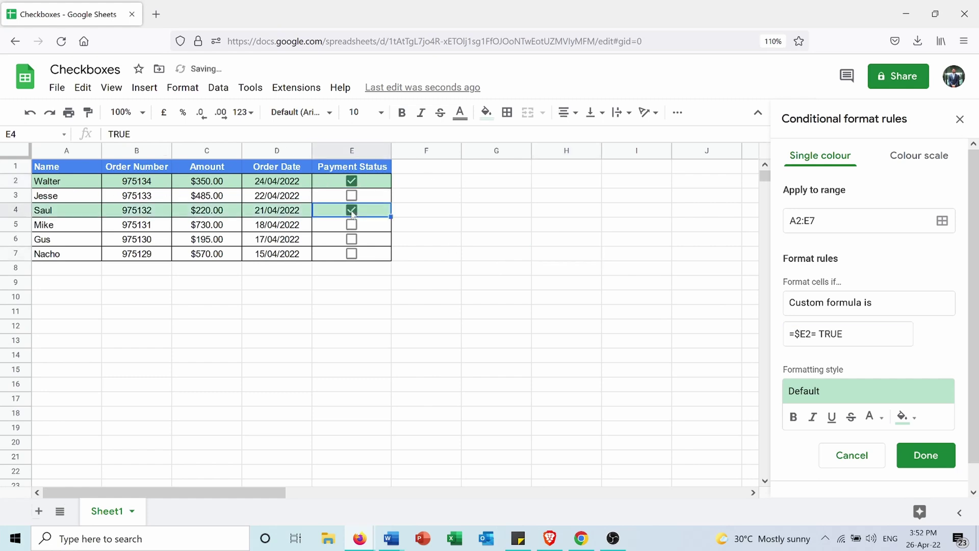
left_click(352, 210)
left_click(351, 225)
left_click(352, 225)
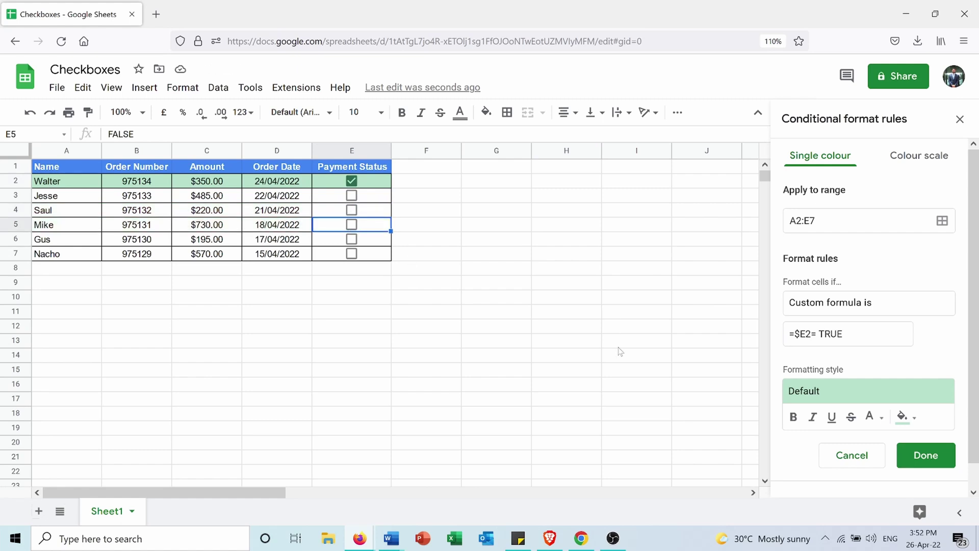
left_click(436, 314)
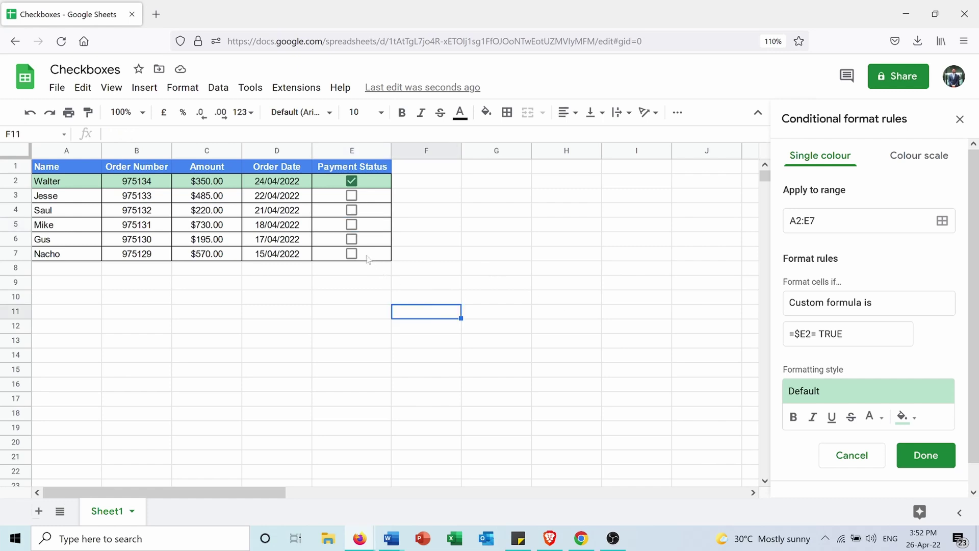
left_click_drag(369, 257, 78, 187)
Step: Add a second rule on A2:E7 with custom formula =$E2= FALSE and light pink fill
left_click(183, 87)
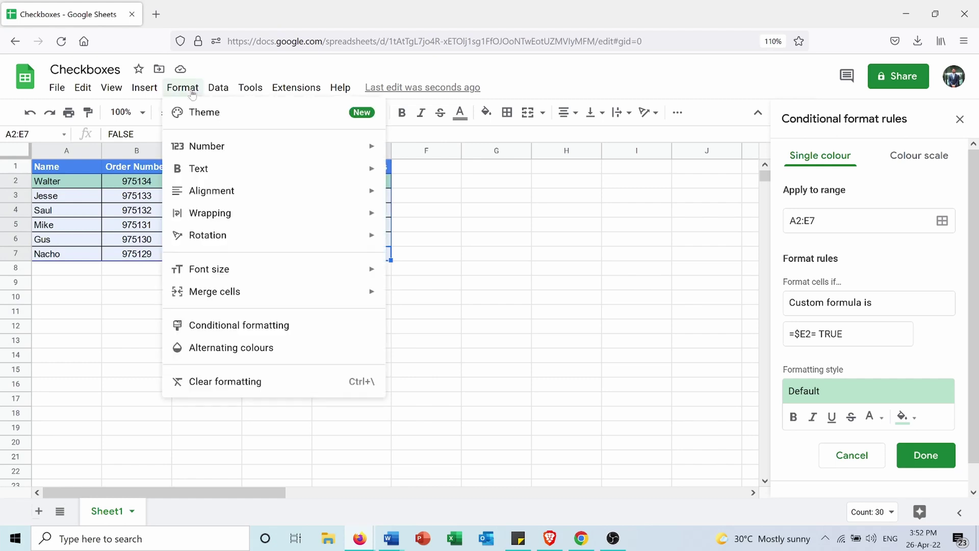
left_click(237, 324)
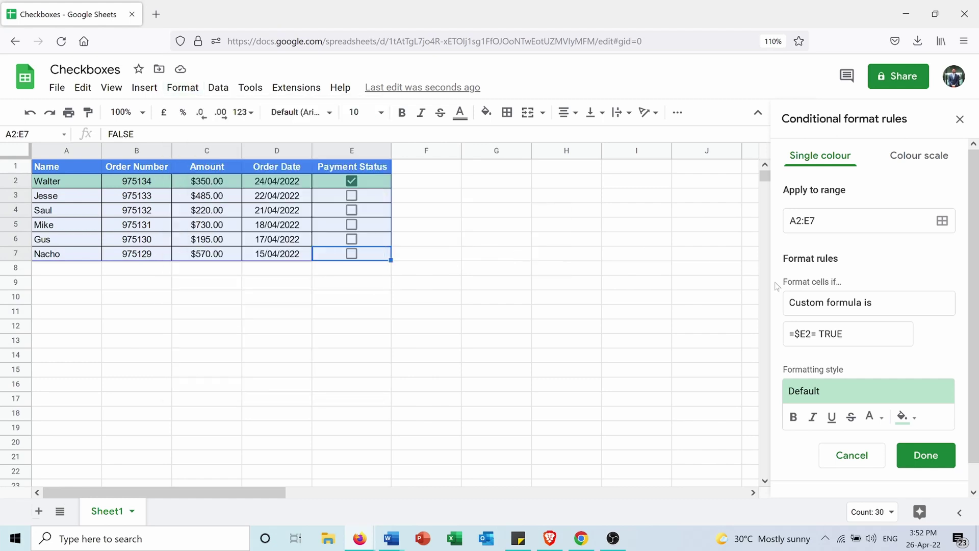
left_click(865, 455)
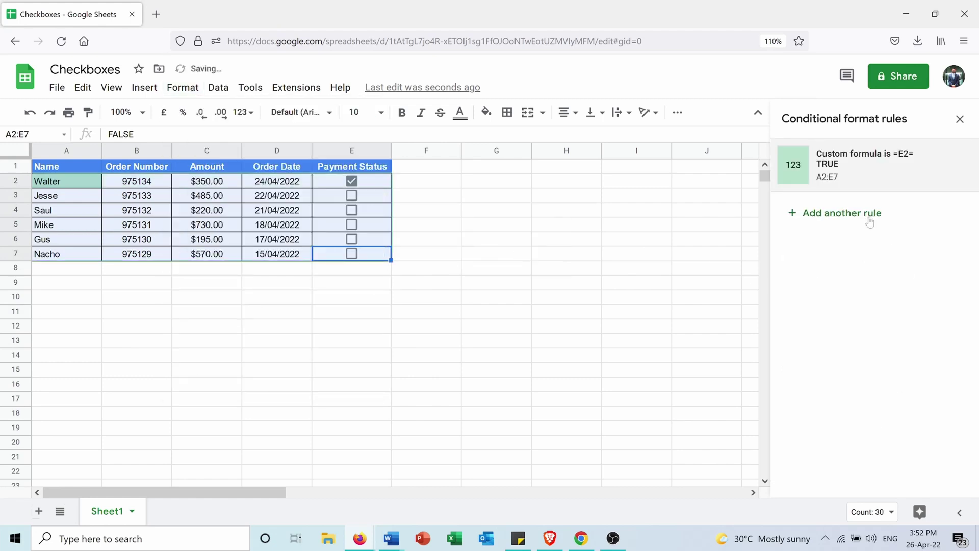
left_click(839, 213)
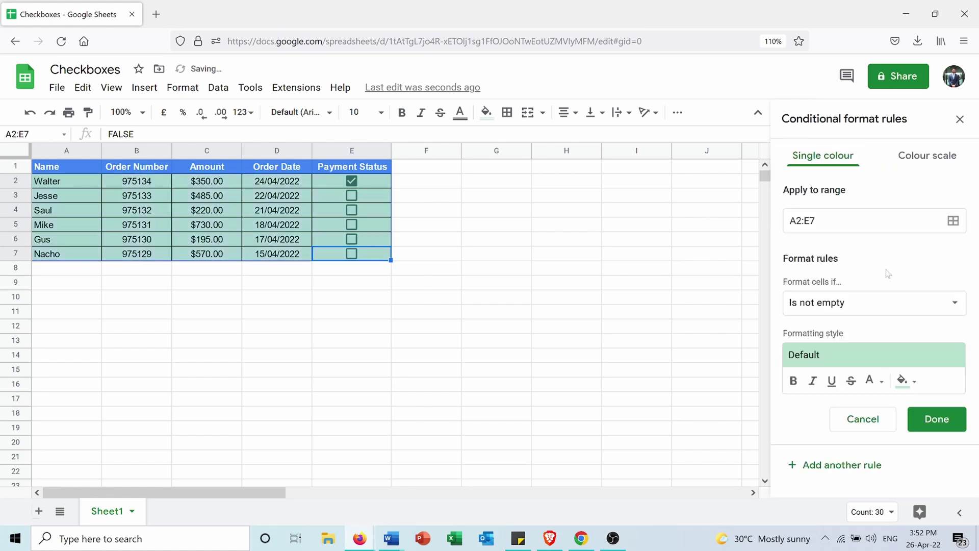
left_click(881, 306)
scroll(922, 363, "down", 5)
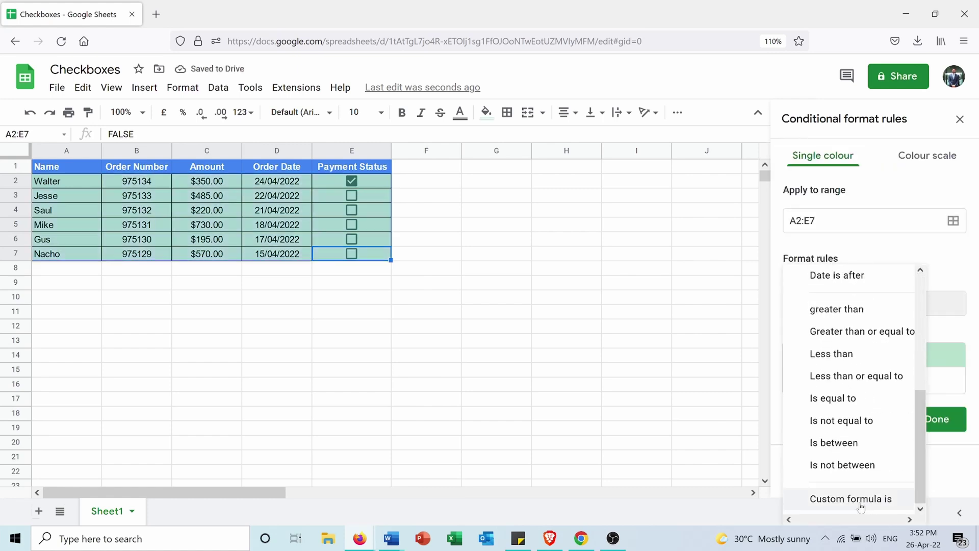
left_click(841, 498)
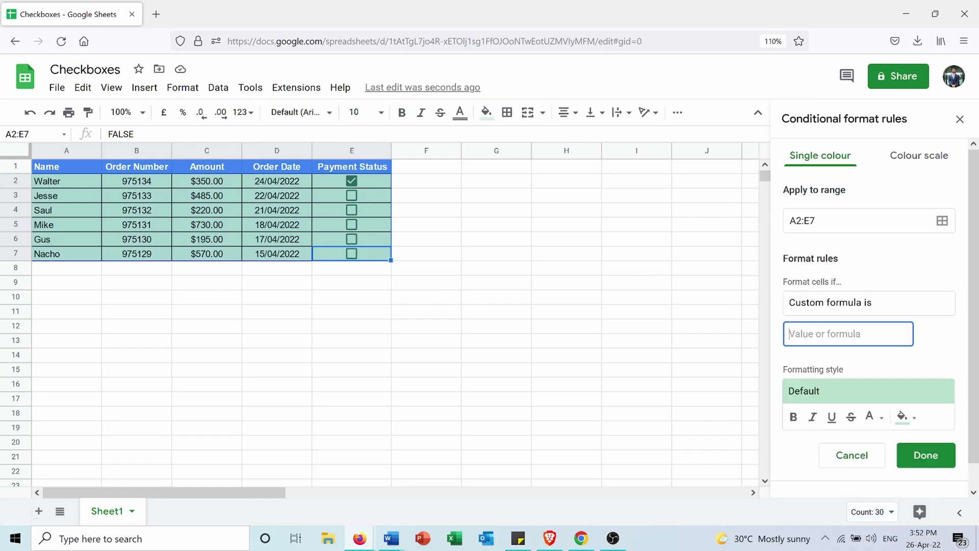
type("=")
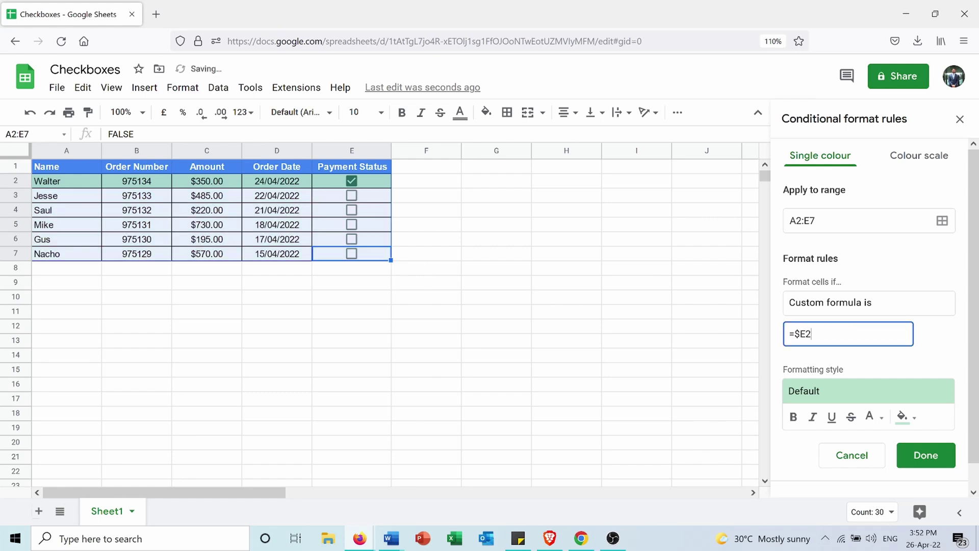
type(" FALSE")
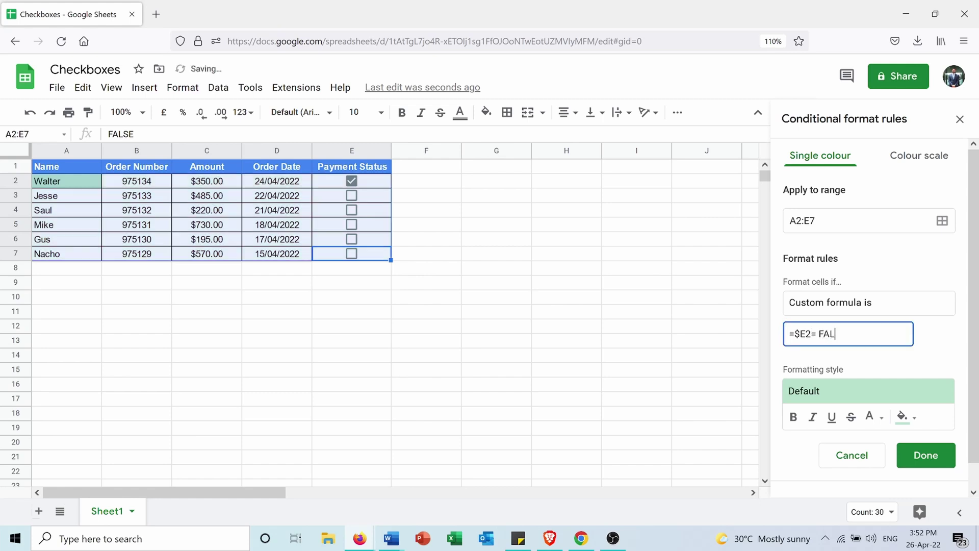
left_click(908, 414)
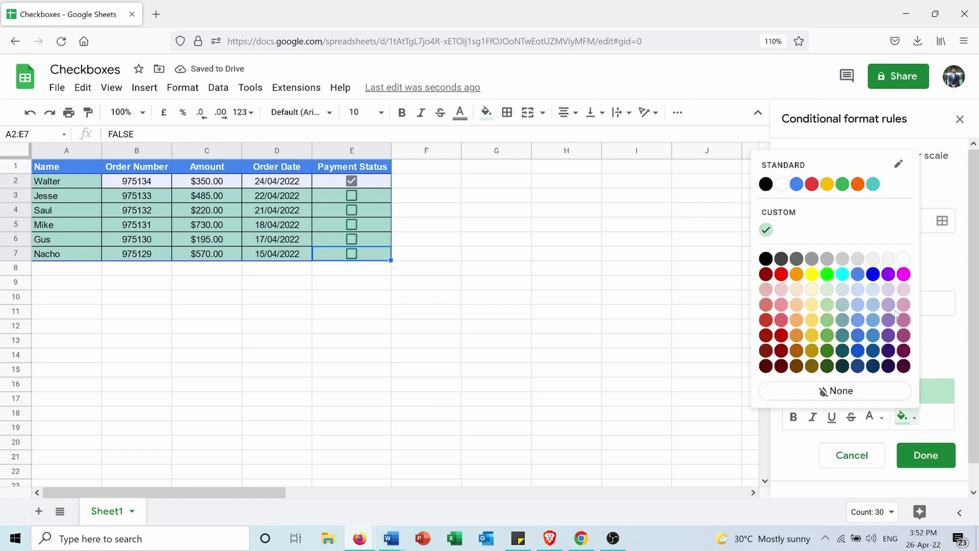
left_click(780, 290)
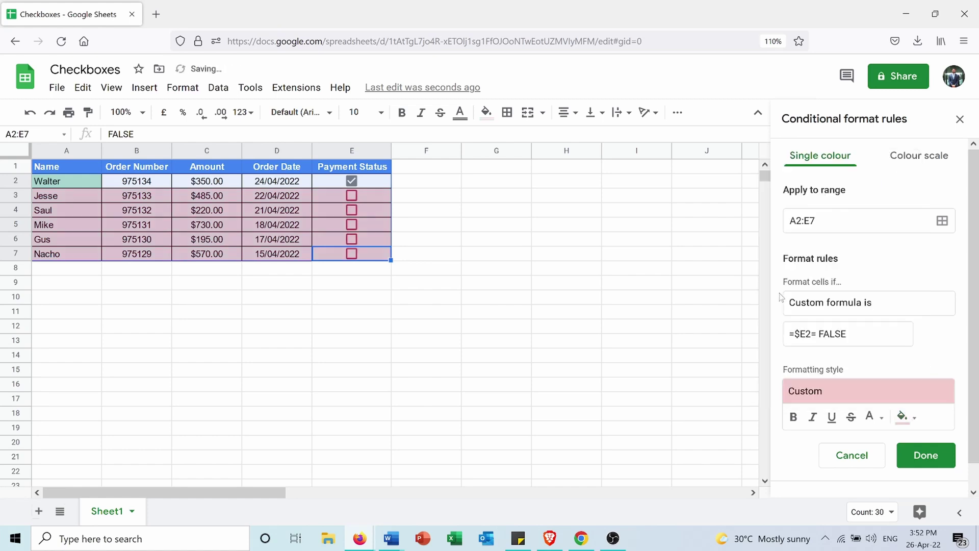
left_click(913, 462)
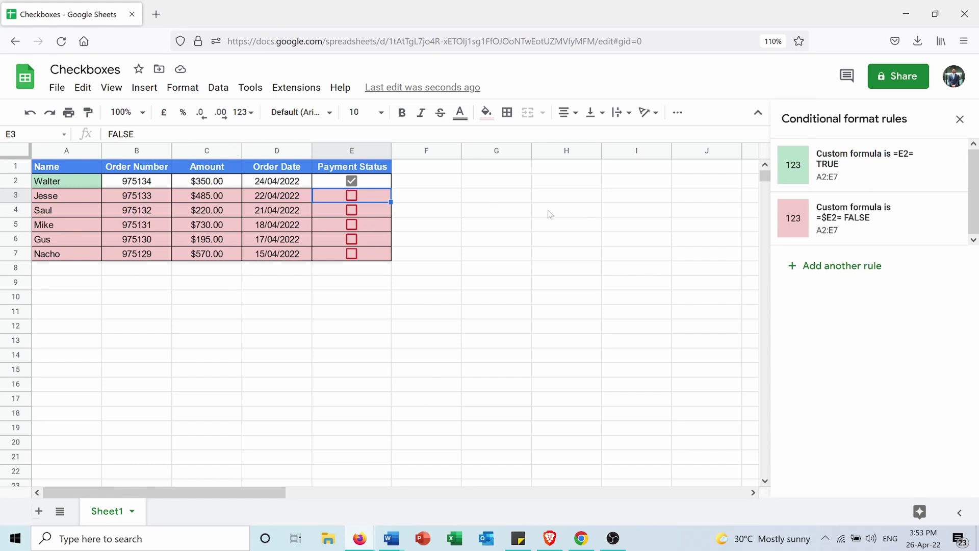
Step: Edit the green rule's formula from =E2= TRUE to =$E2= TRUE and save it
mouse_move(876, 179)
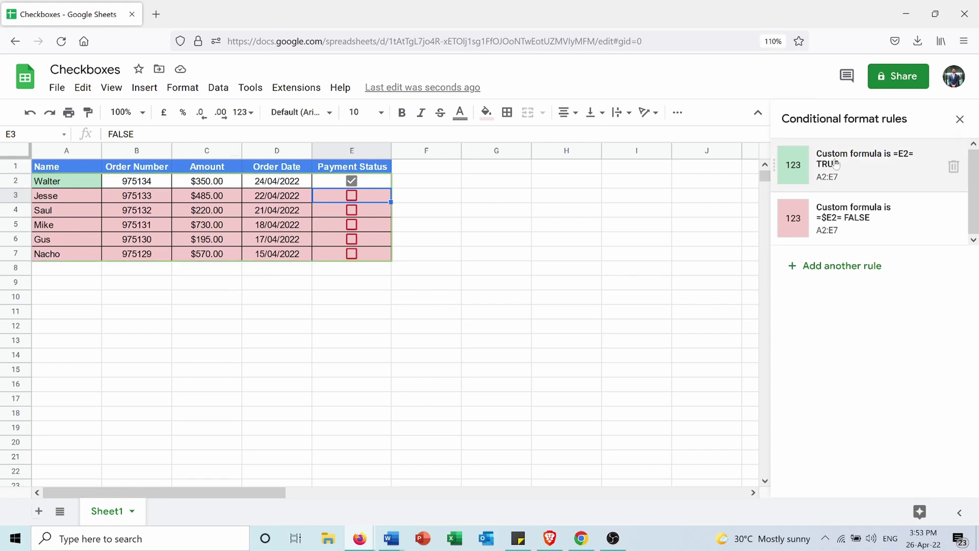
left_click(876, 179)
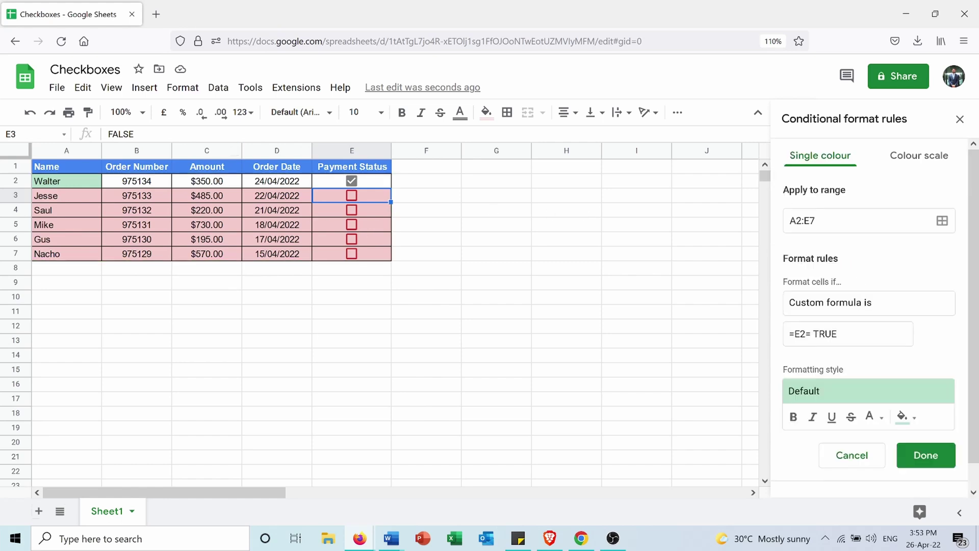
left_click(793, 333)
type("$")
left_click(925, 455)
left_click(610, 371)
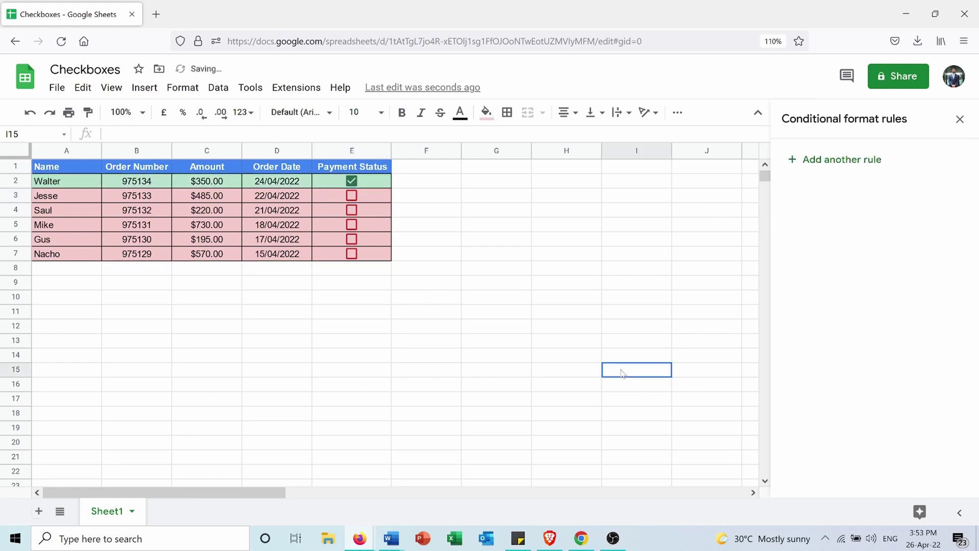